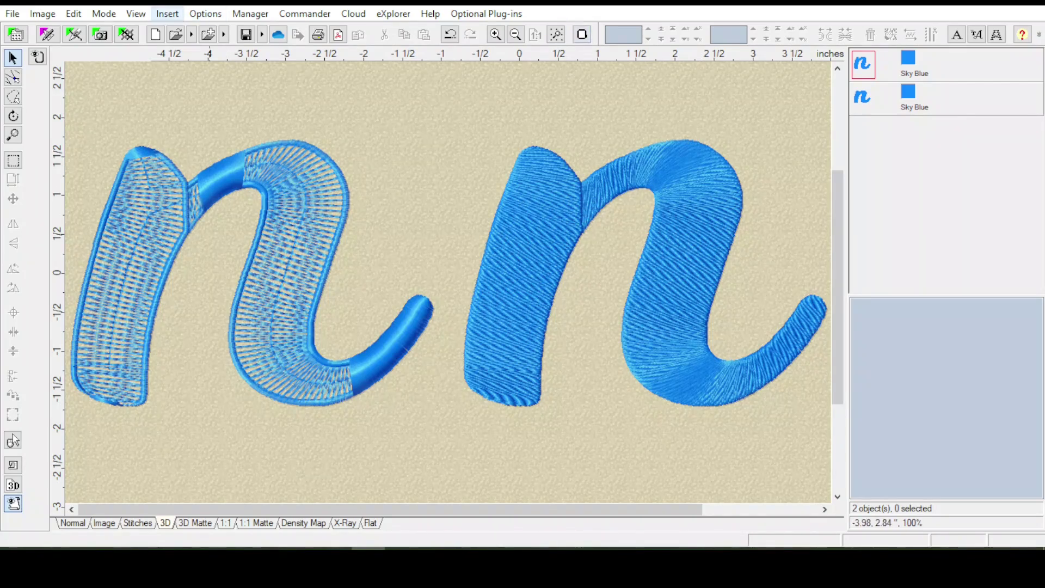
Start new Font Engine lettering with the letter n and open its auto-column fill parameters
click(167, 14)
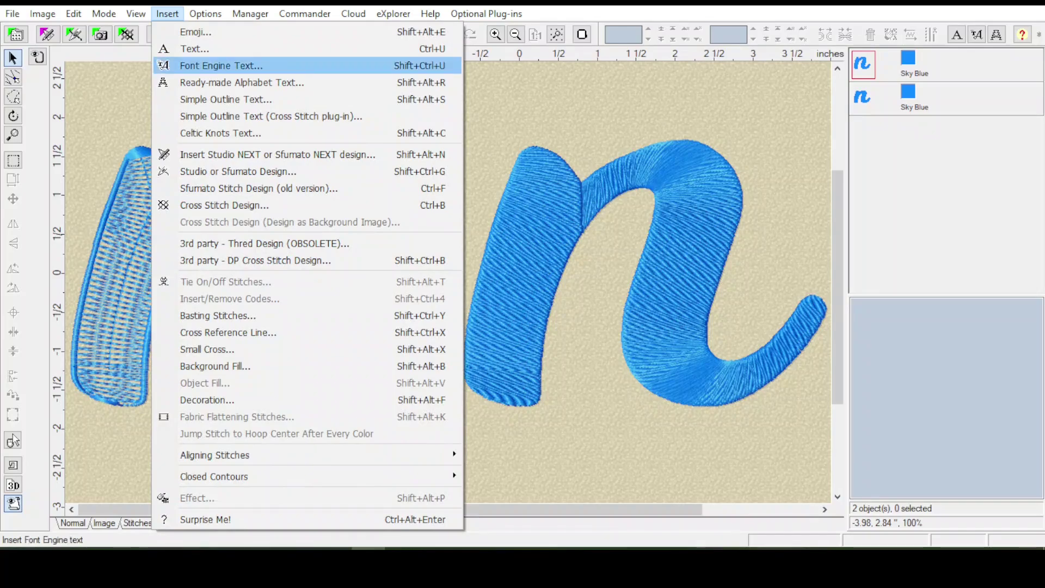
key(Return)
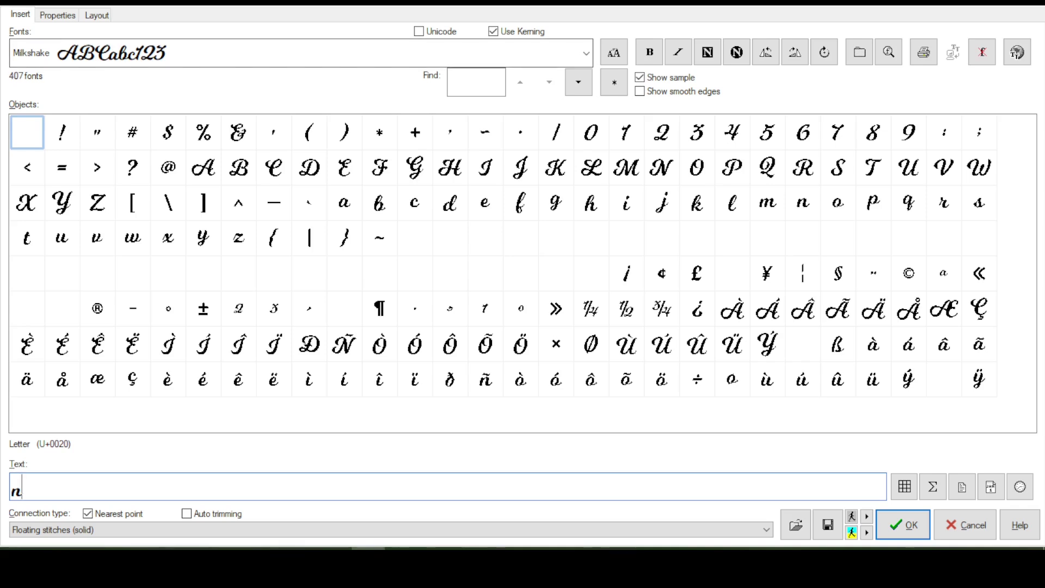
key(BackSpace)
text(n)
click(57, 16)
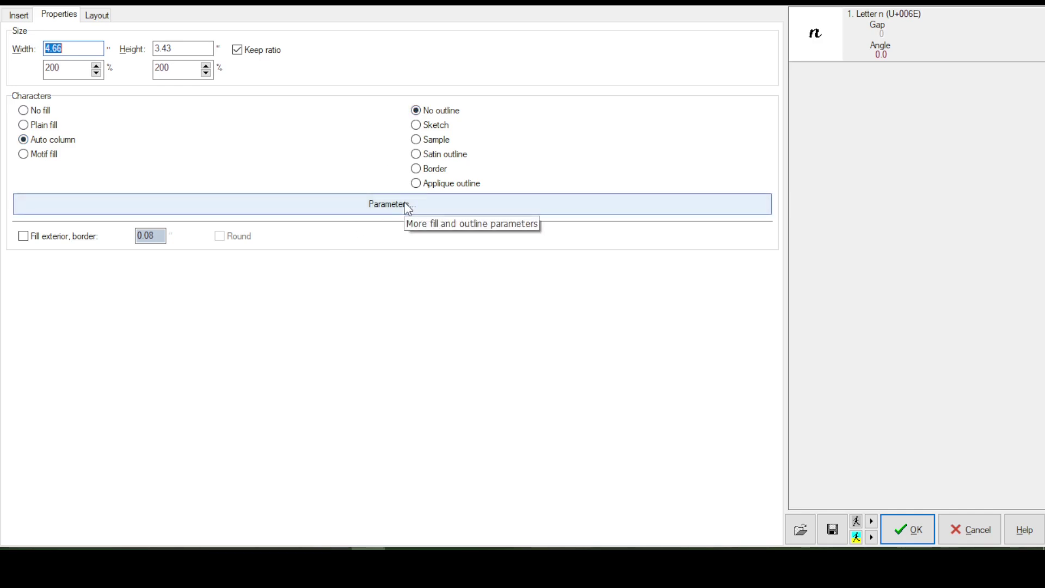
click(435, 212)
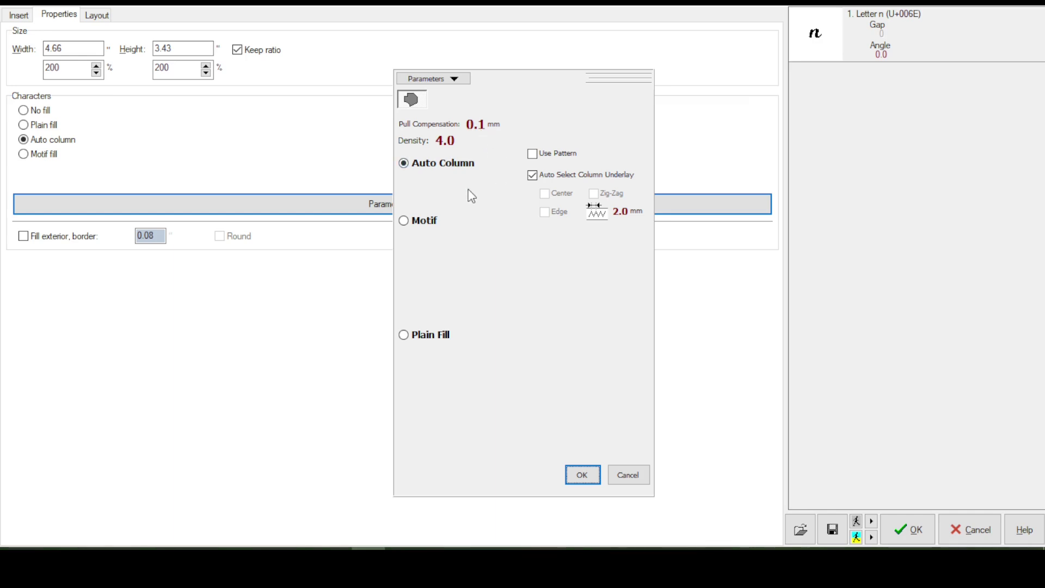
Enable the Cusped Lines 2 pattern for the auto-column fill and generate the n lettering
click(533, 154)
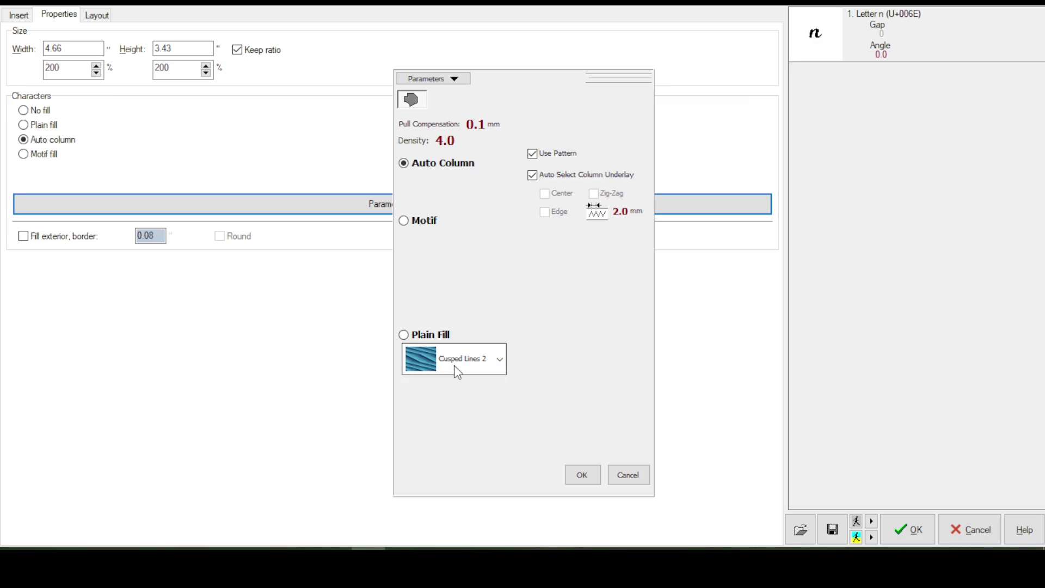
click(499, 360)
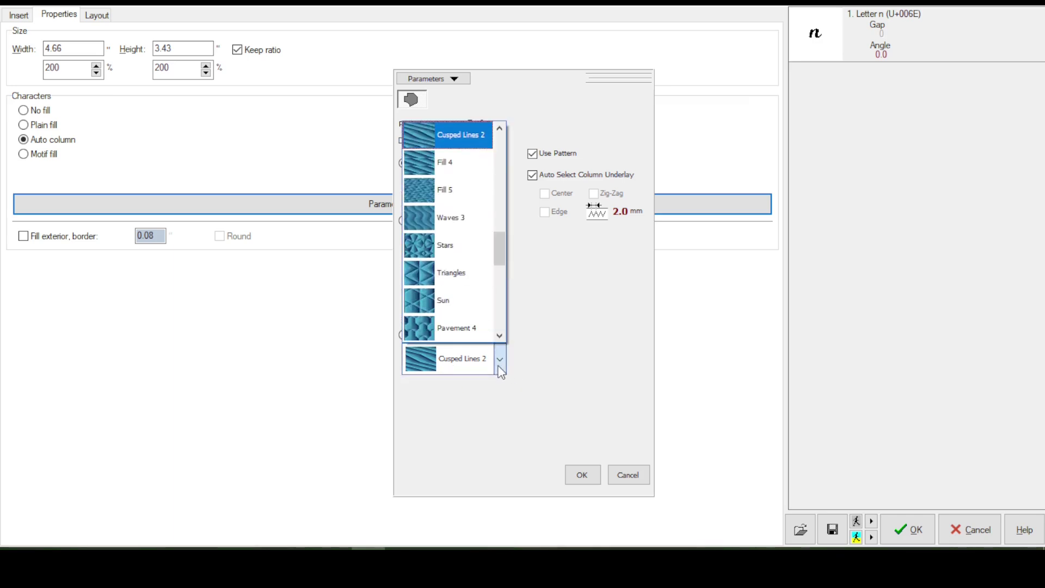
drag(500, 248, 501, 152)
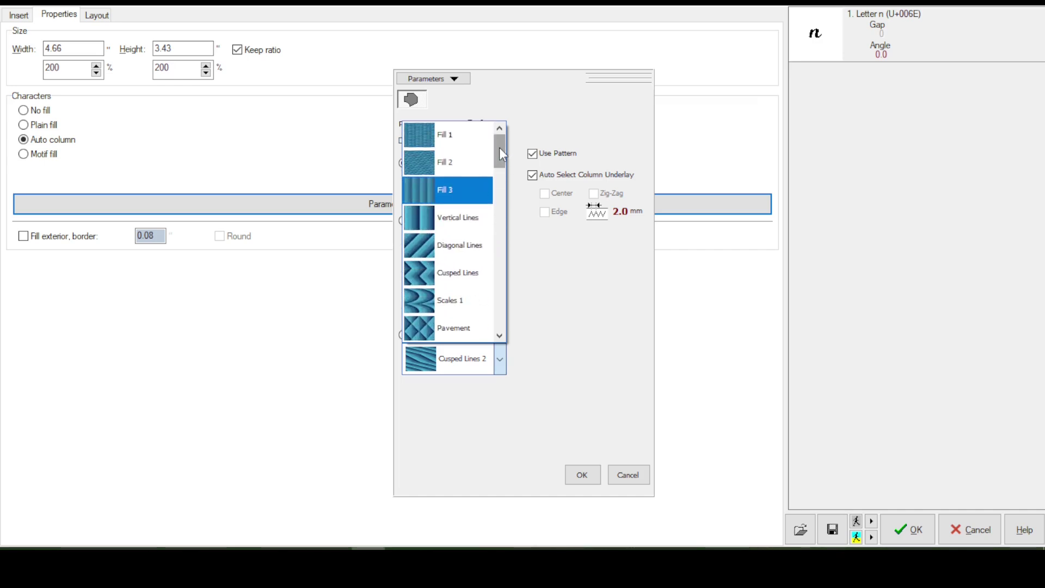
drag(500, 155, 501, 245)
click(566, 364)
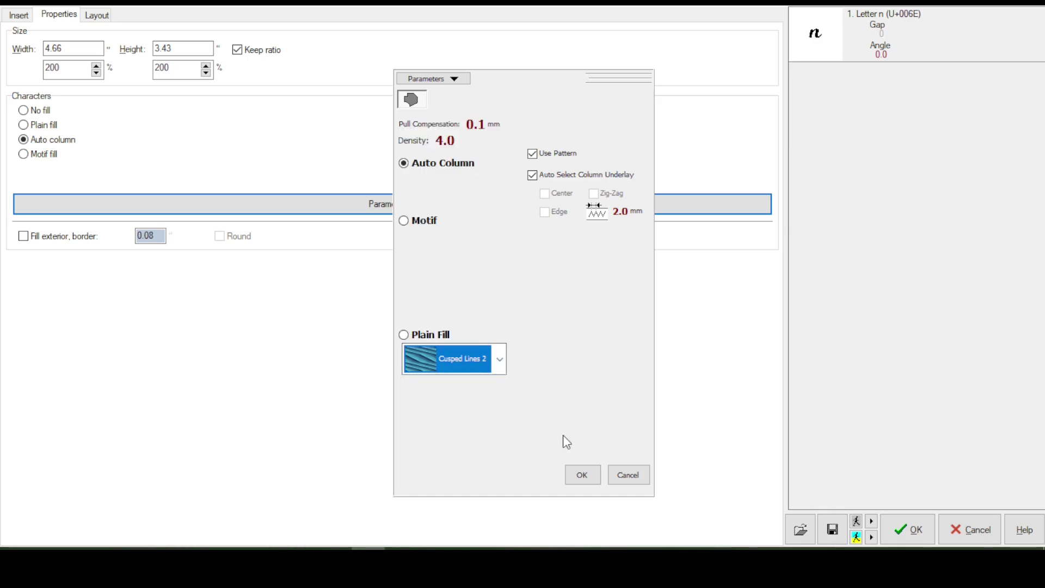
click(580, 477)
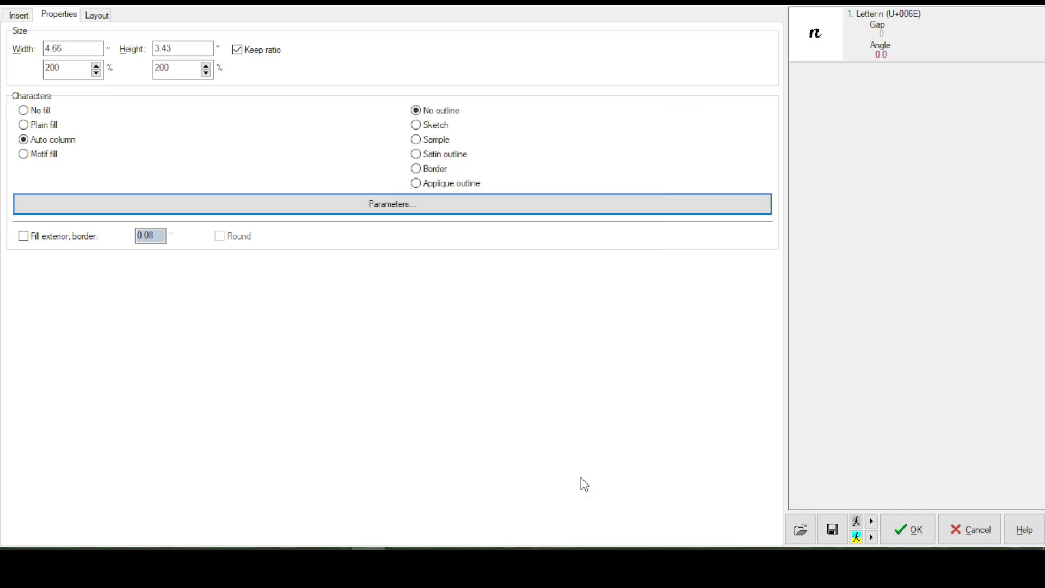
click(898, 536)
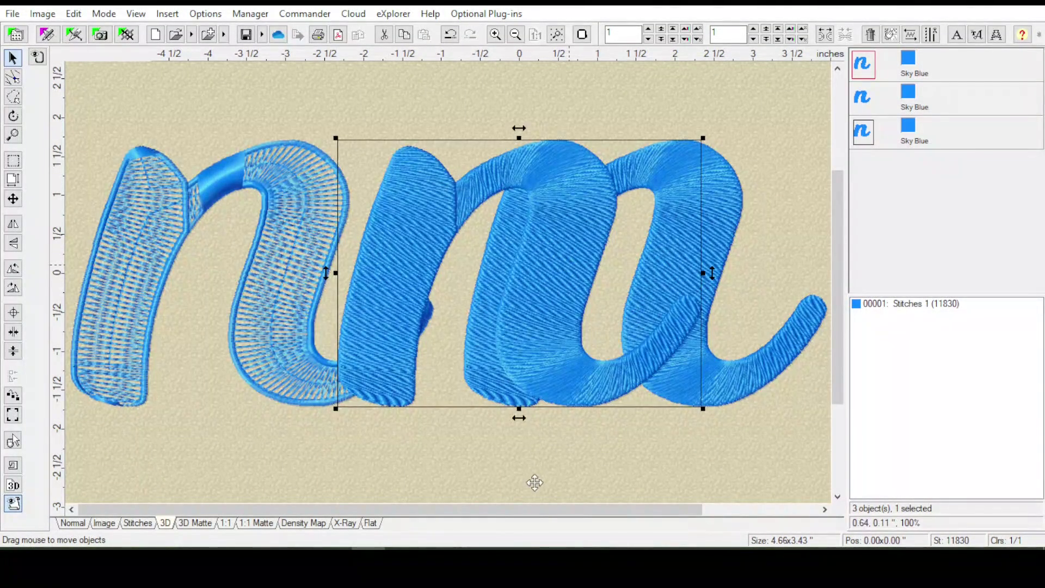
Move the new Cusped Lines 2 letter n below the other two letters
drag(535, 483, 573, 450)
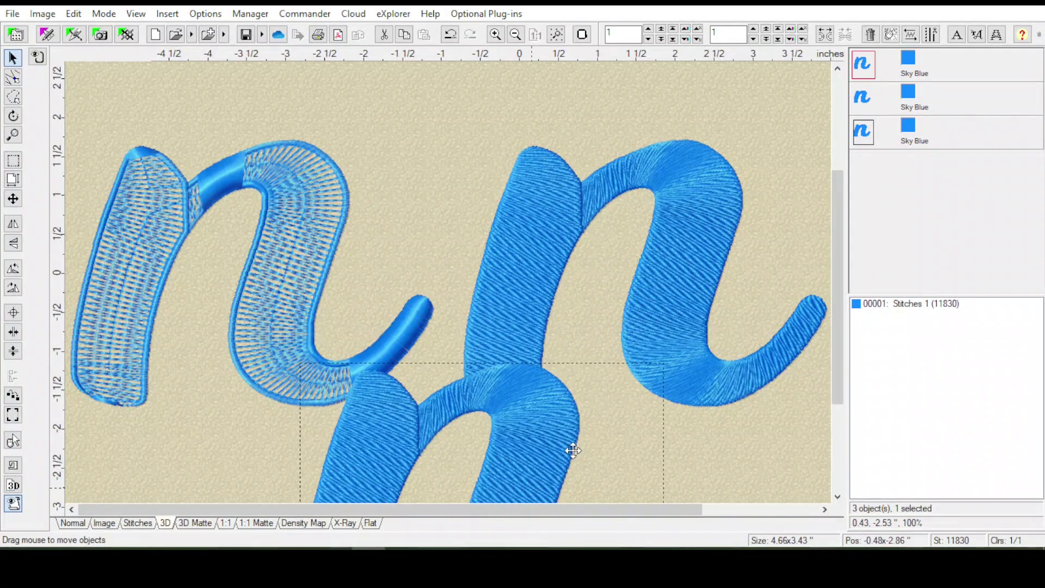
click(557, 37)
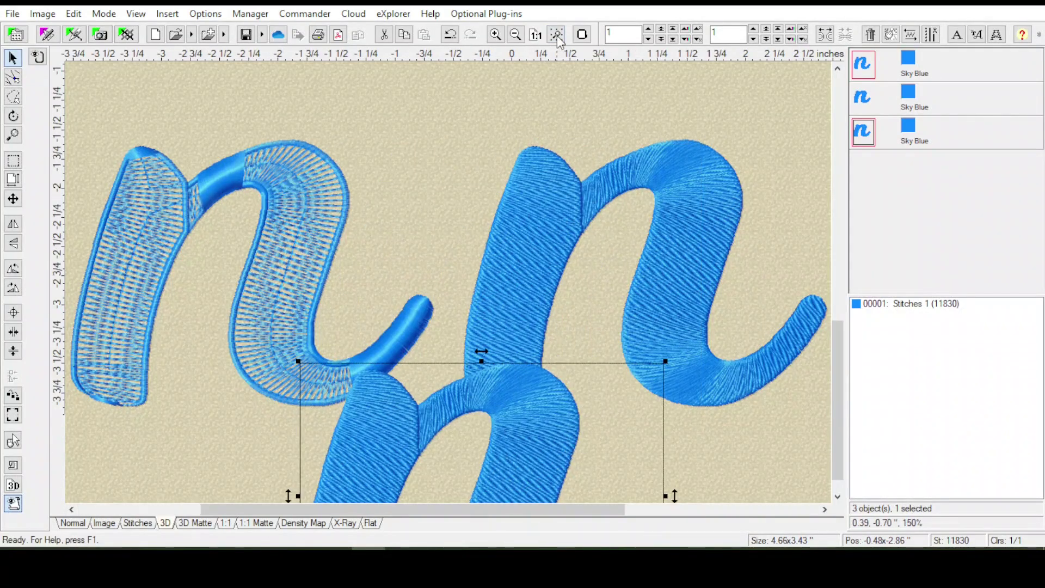
click(526, 254)
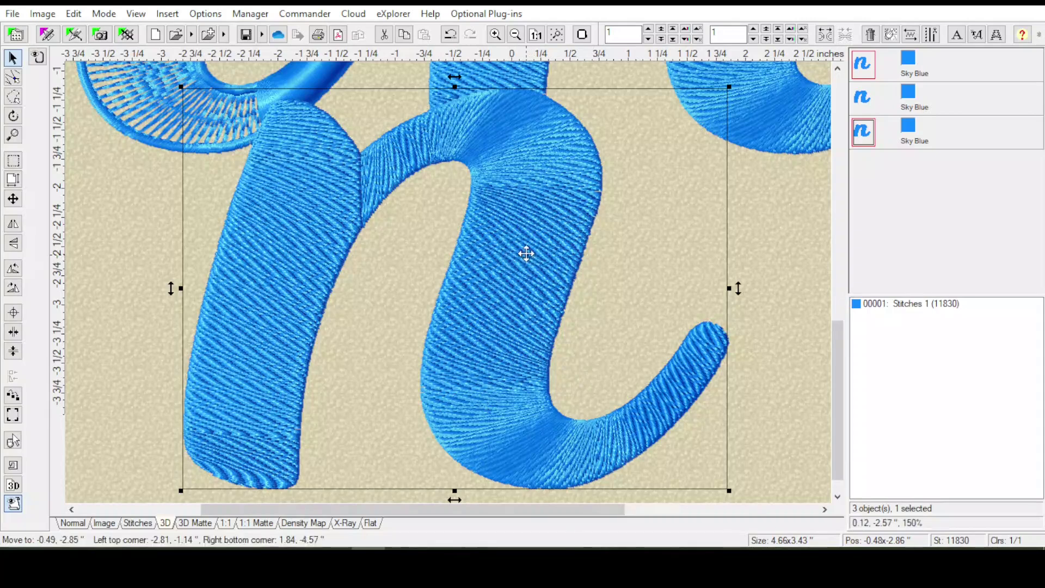
drag(526, 254, 546, 344)
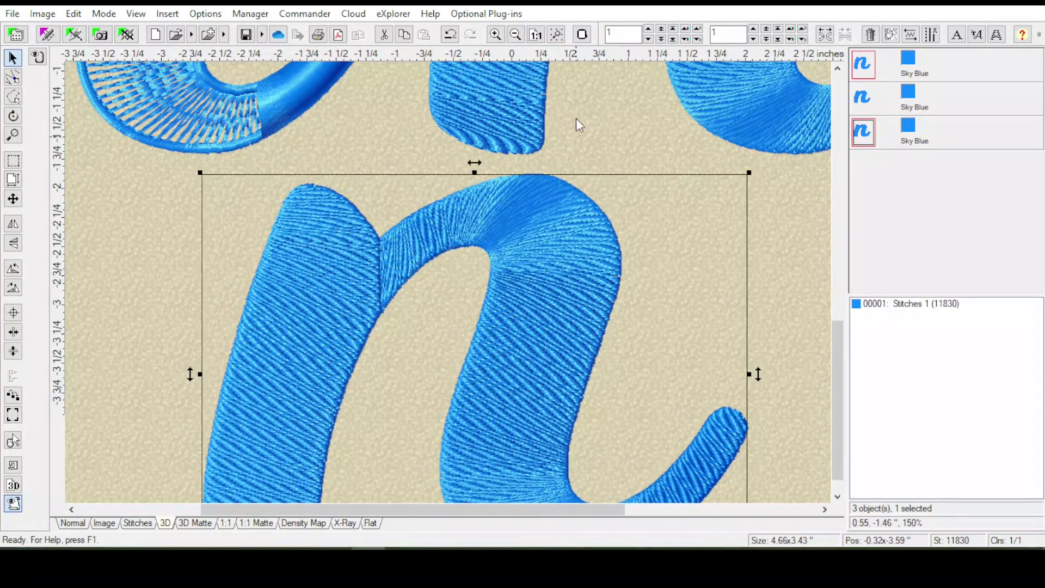
click(558, 35)
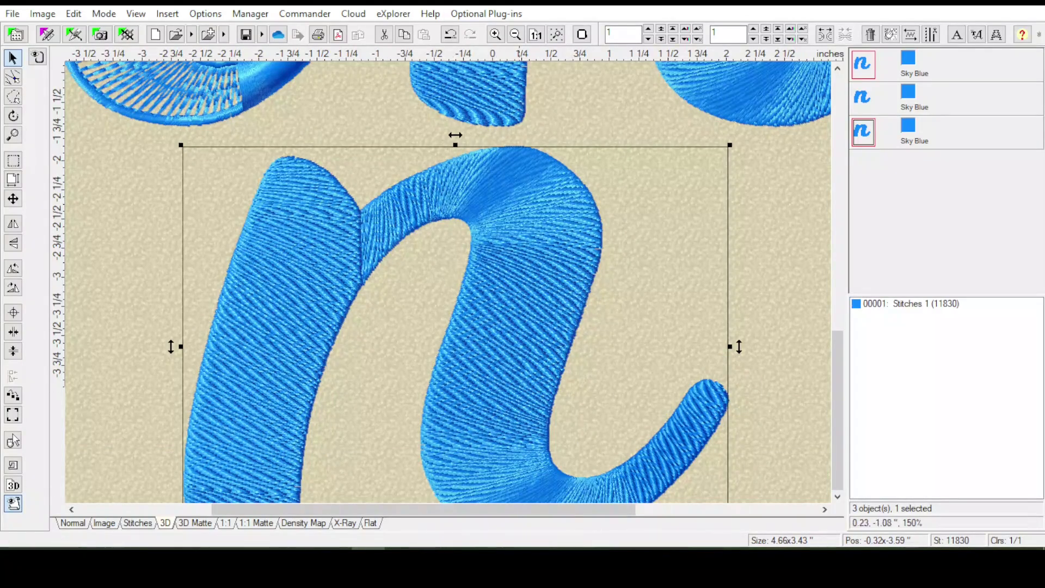
click(516, 34)
click(516, 34)
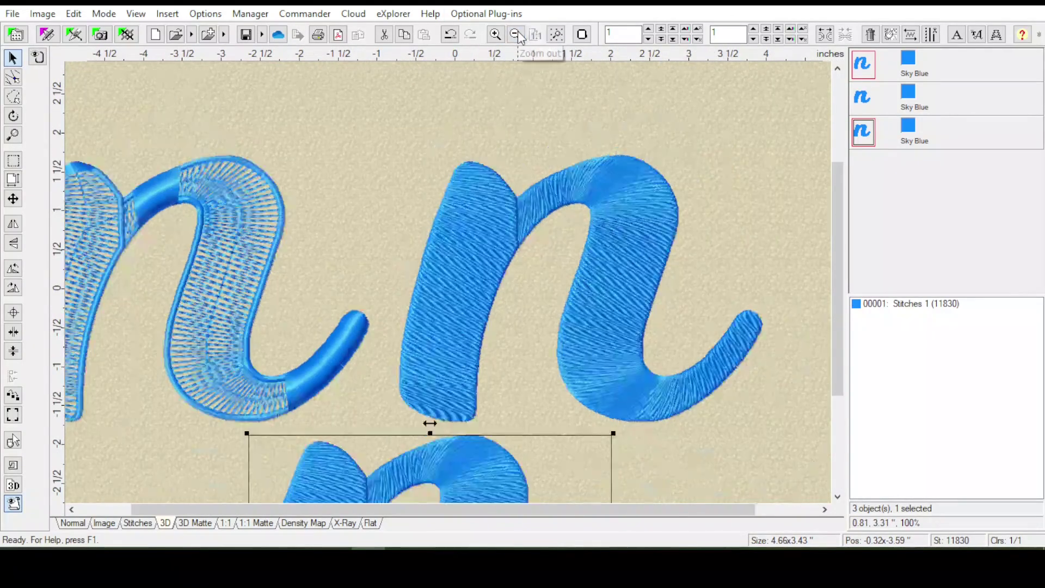
drag(832, 170, 838, 313)
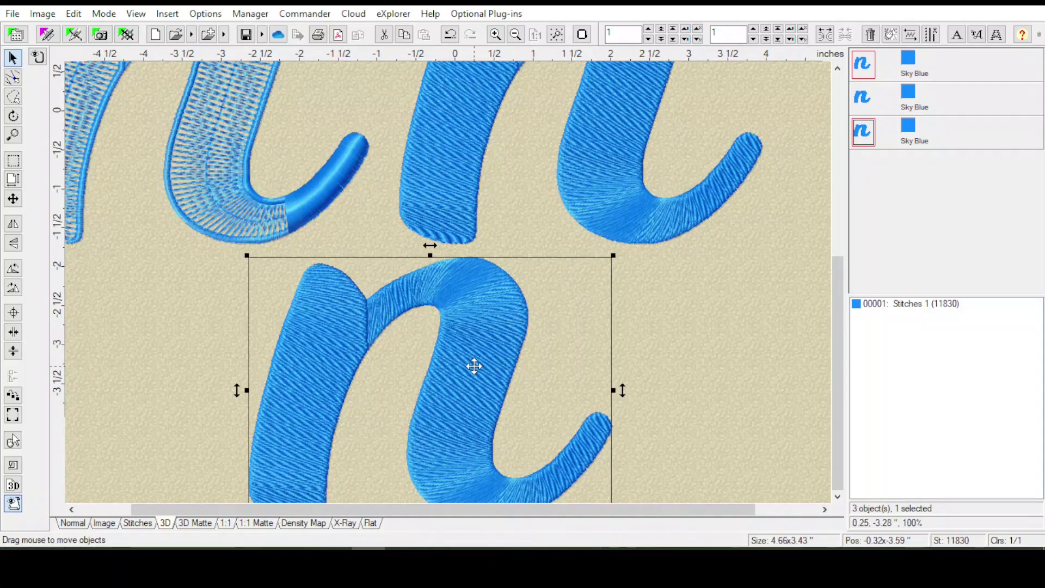
drag(496, 307, 559, 349)
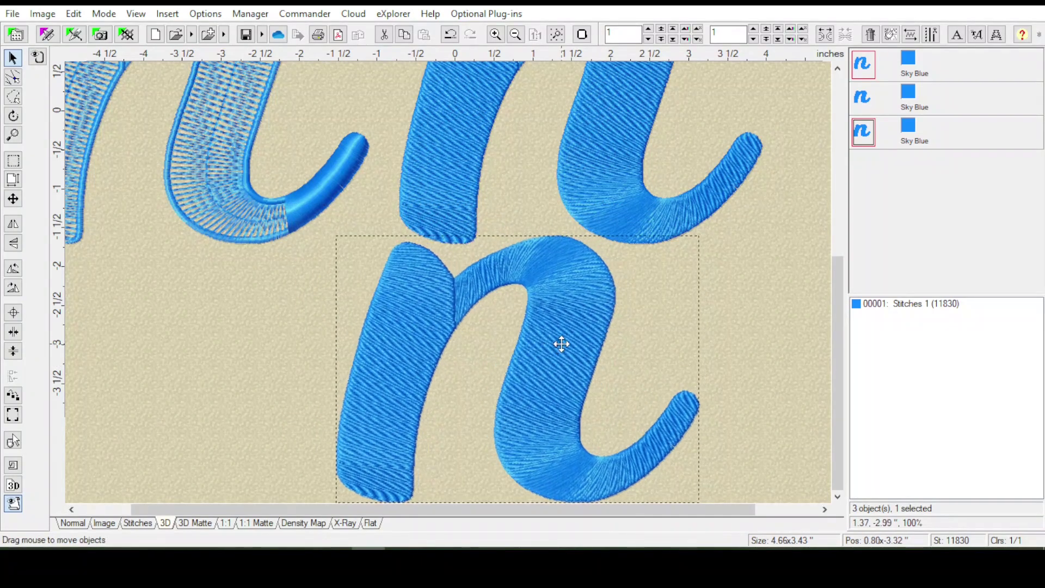
Select the third letter object and its stitch block in the object list
click(748, 355)
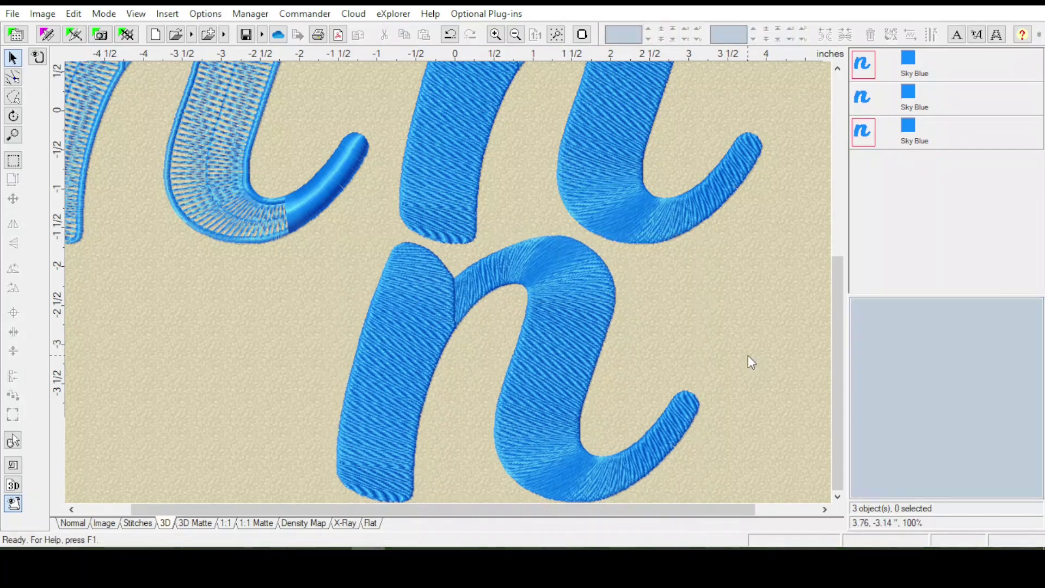
click(864, 140)
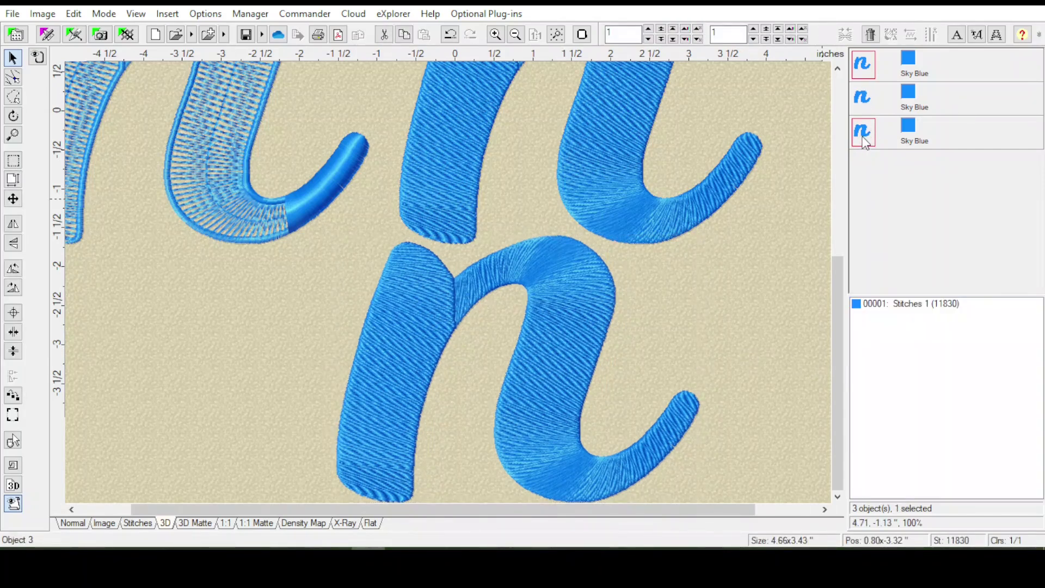
click(917, 305)
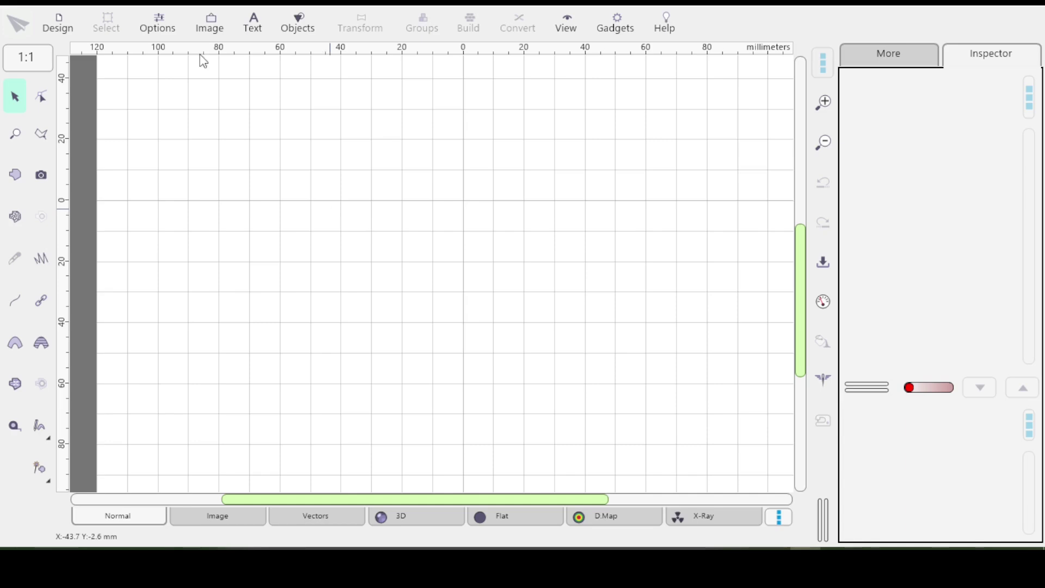
Place a Font Engine text object on the Studio NEXT work area with the Milkshake font
click(254, 38)
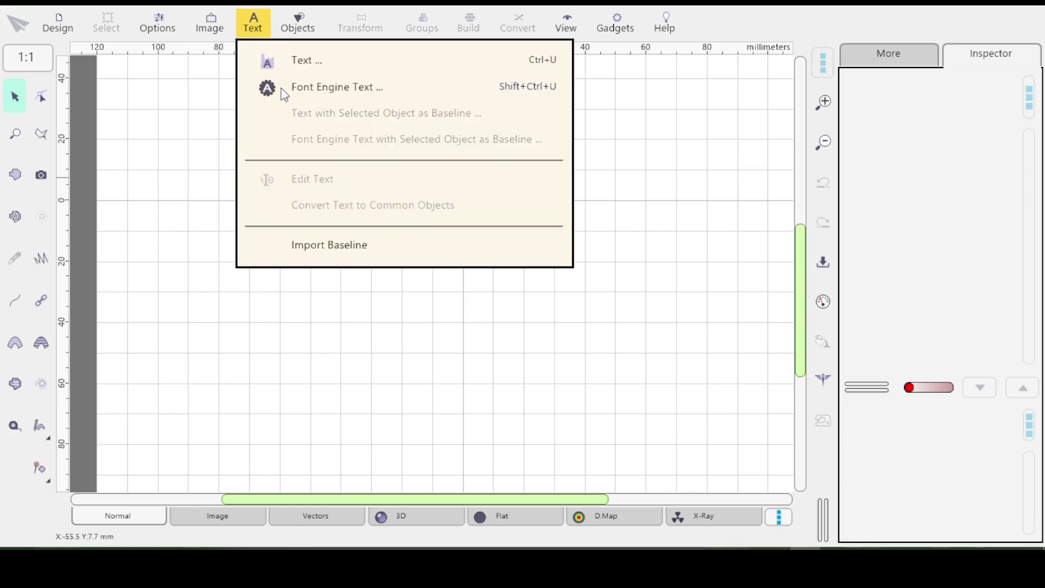
click(298, 95)
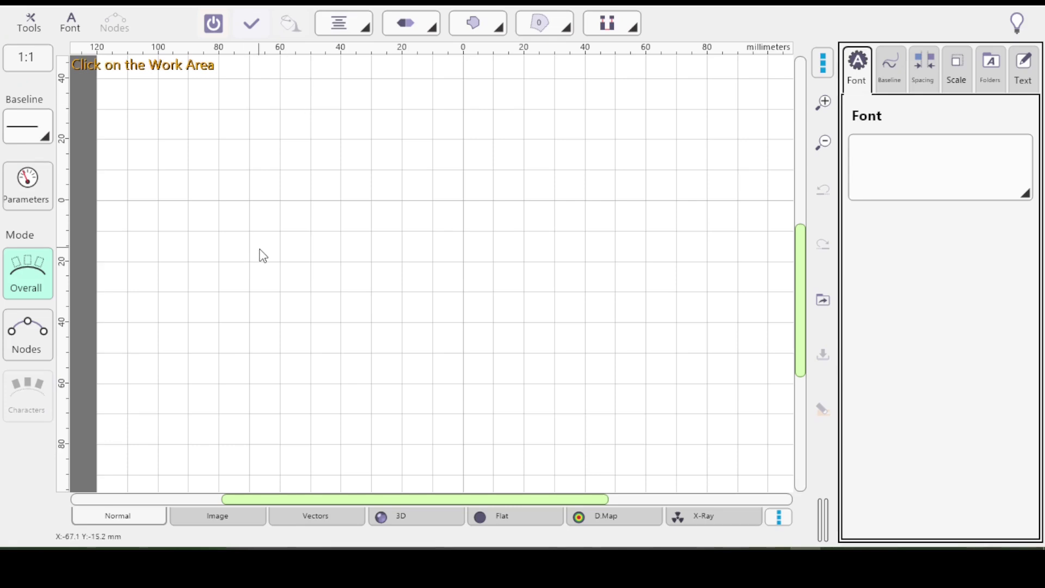
click(260, 251)
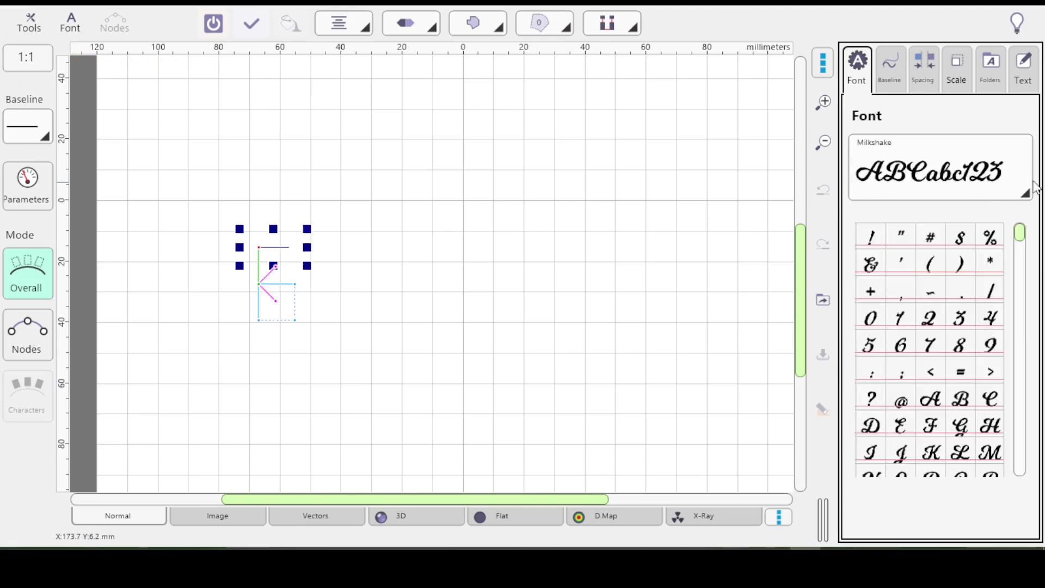
click(1027, 196)
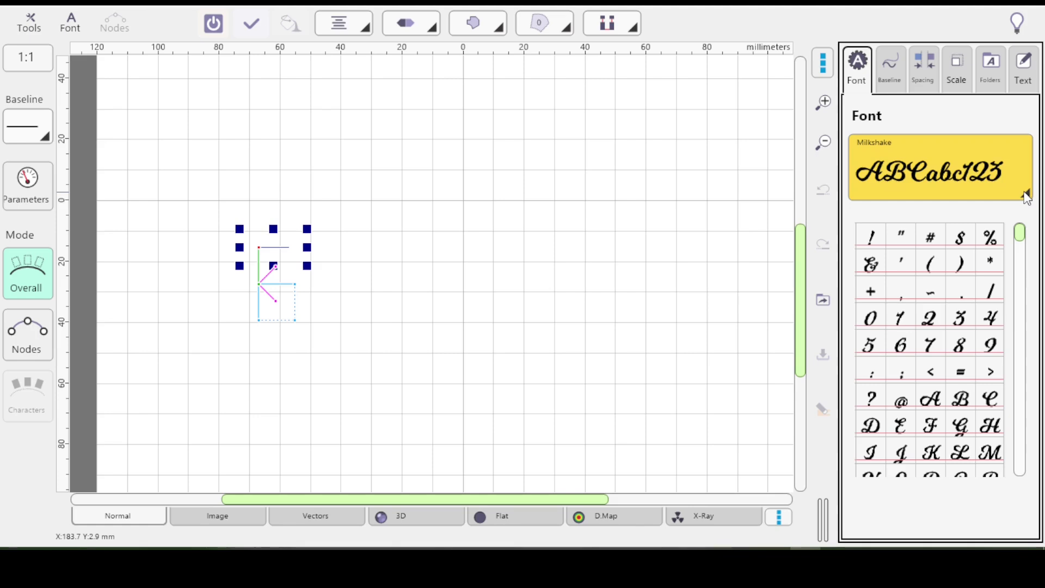
click(1026, 196)
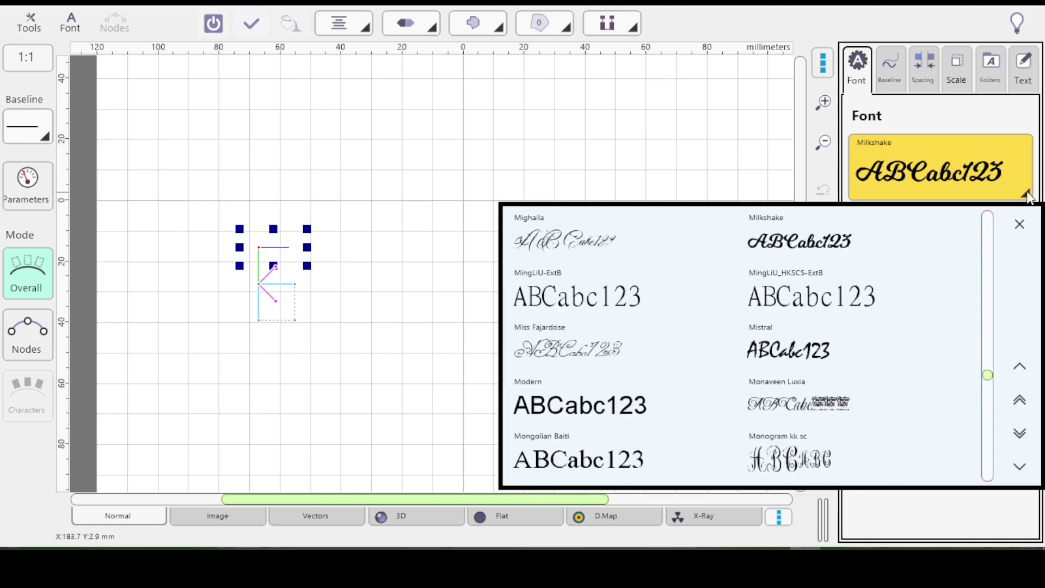
click(805, 240)
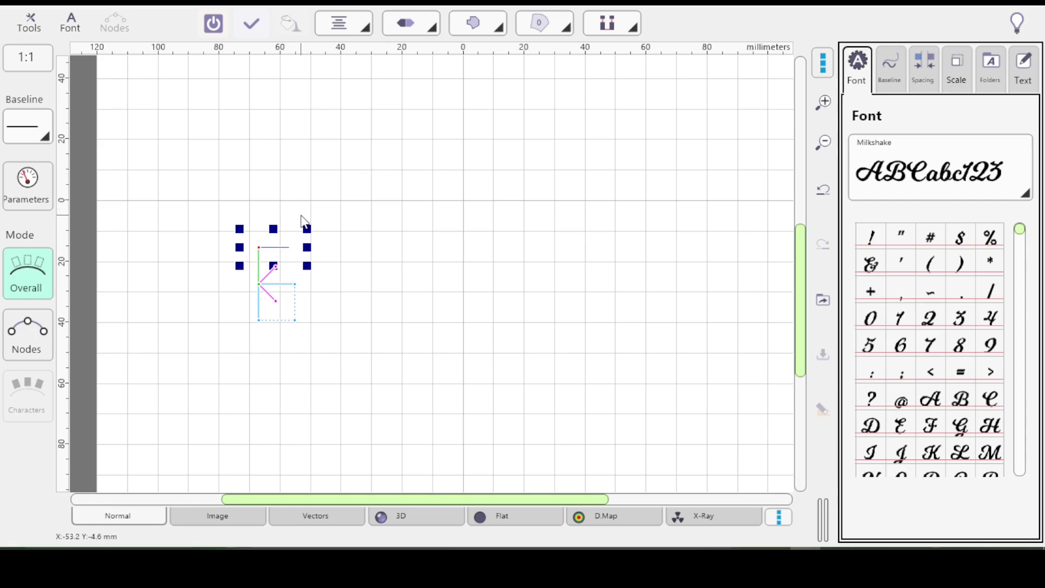
Type n, scale it to 100 mm tall (136.41 mm wide), and move it down the page
text(n)
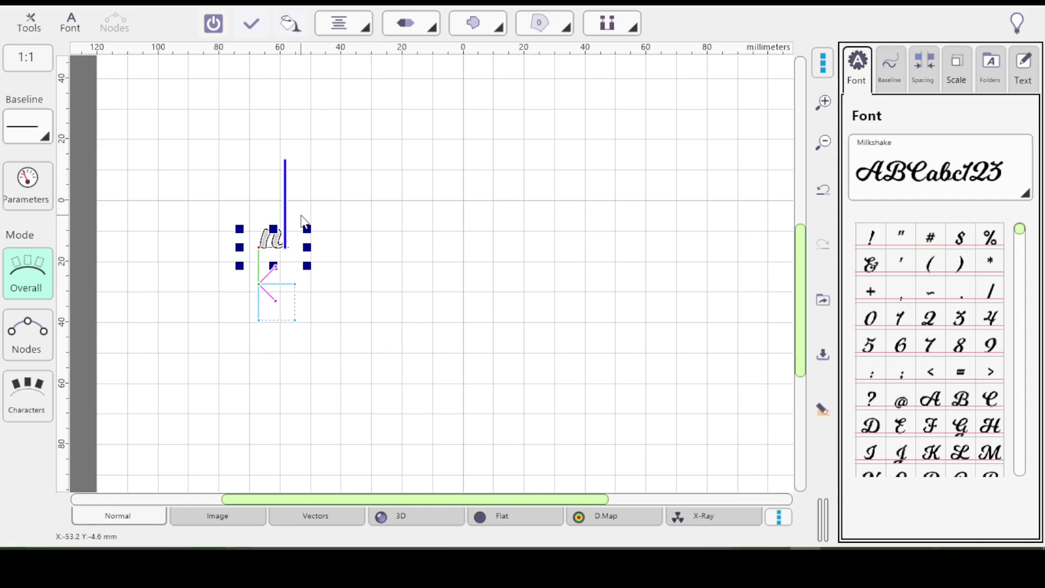
click(956, 68)
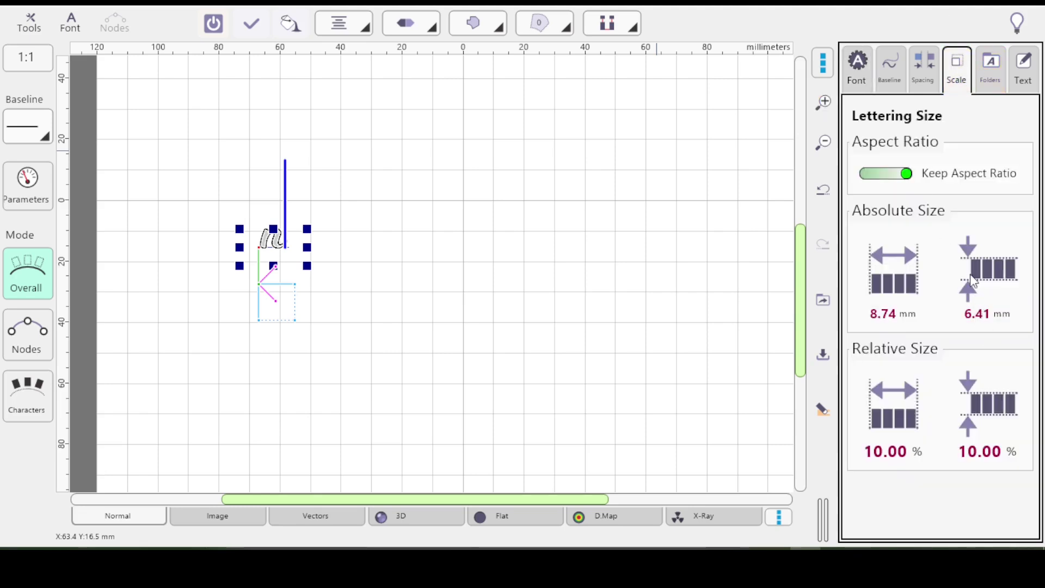
click(966, 295)
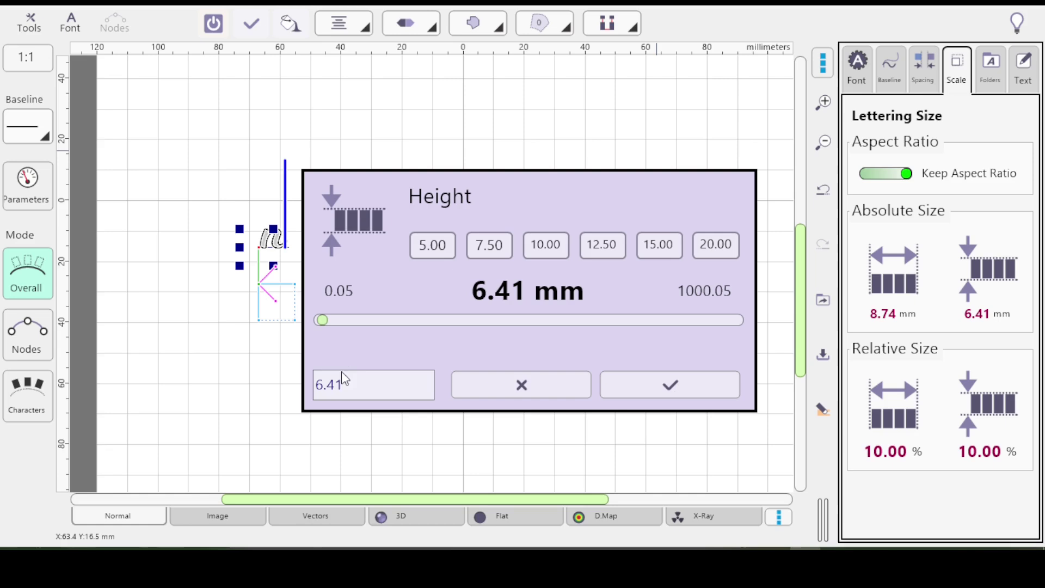
drag(361, 382, 223, 361)
text(100)
key(Return)
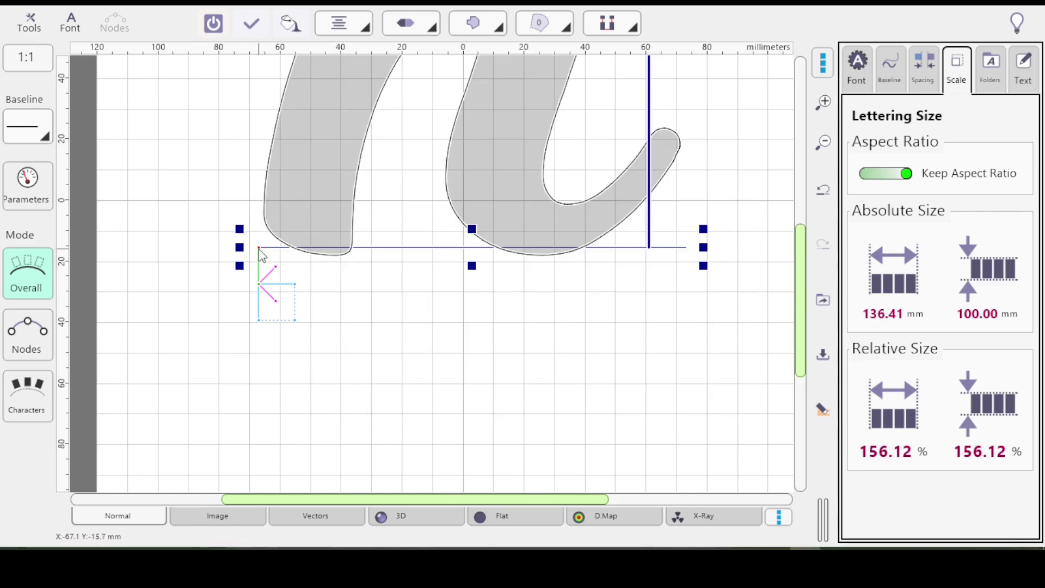
drag(260, 253, 267, 423)
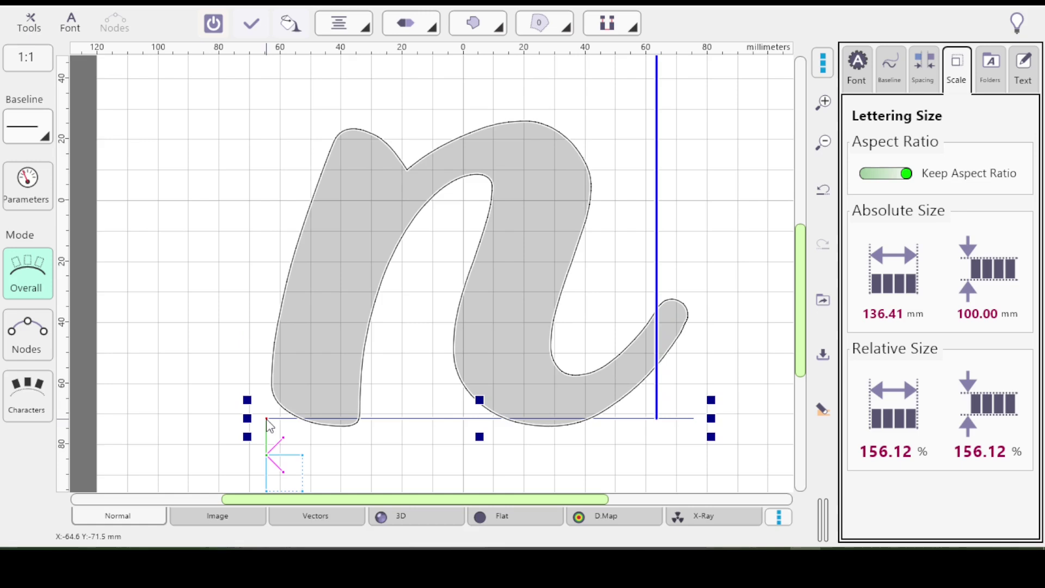
Set the lettering to Plain Fill/Auto-Column type with Left to Right direction
click(479, 29)
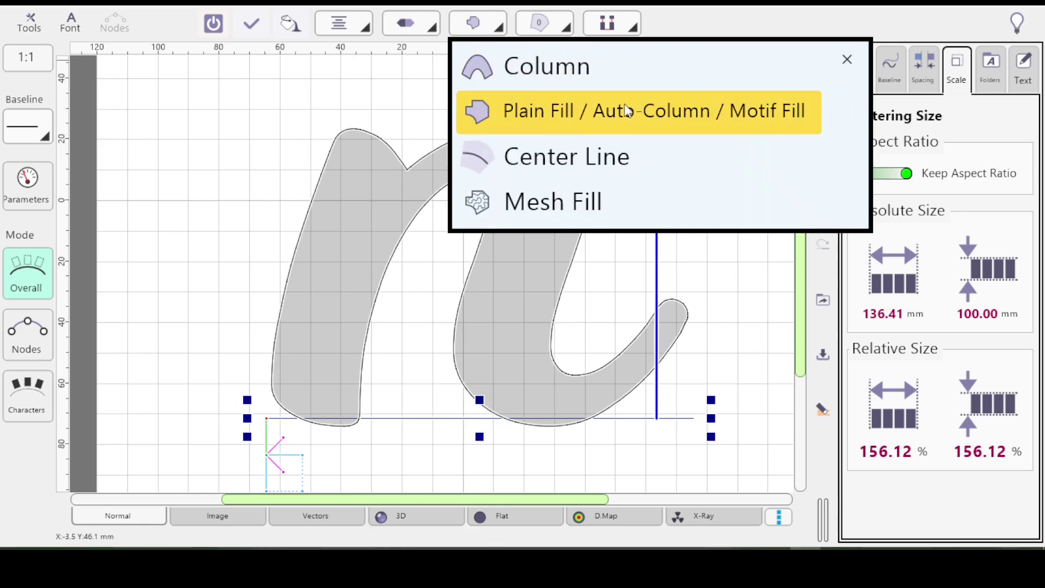
click(566, 109)
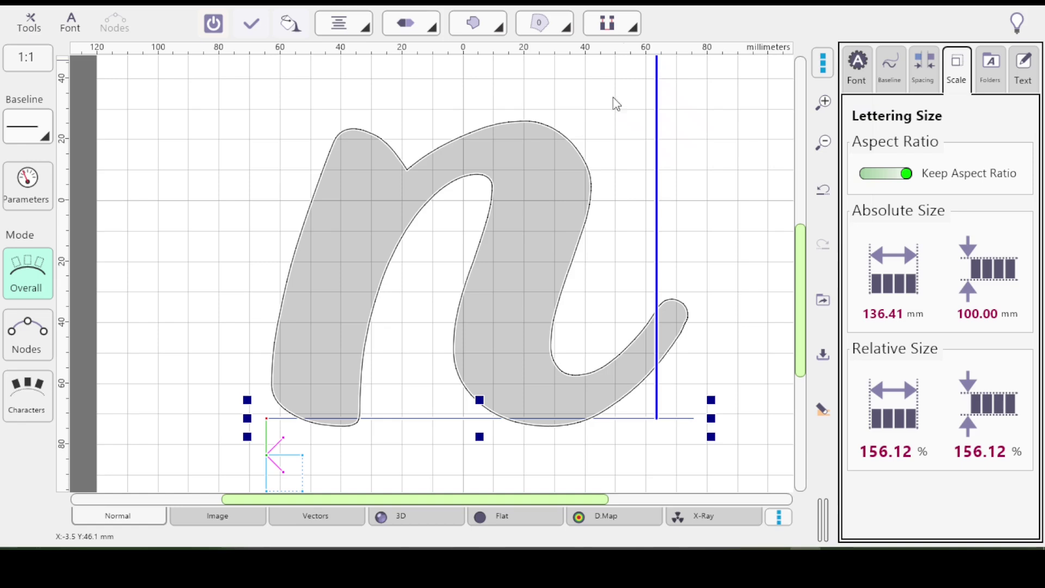
click(434, 31)
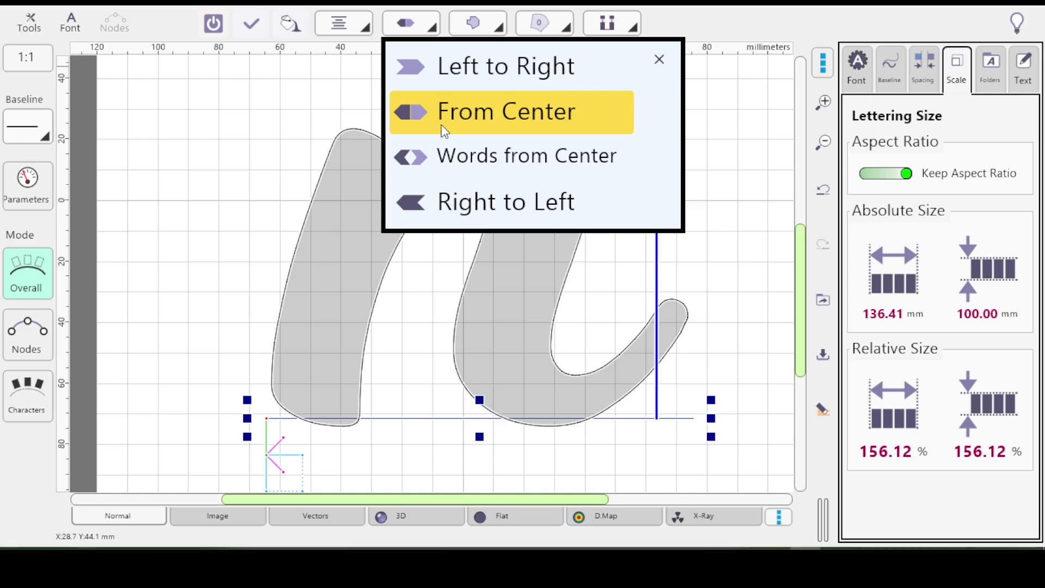
click(475, 64)
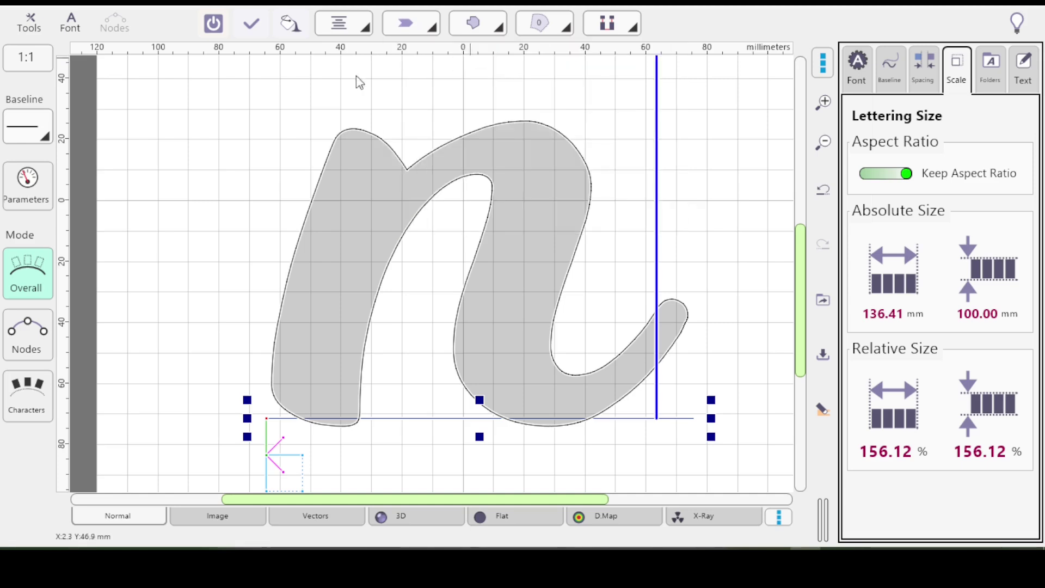
Leave the lettering with No Outline and join letters with Connections
click(556, 30)
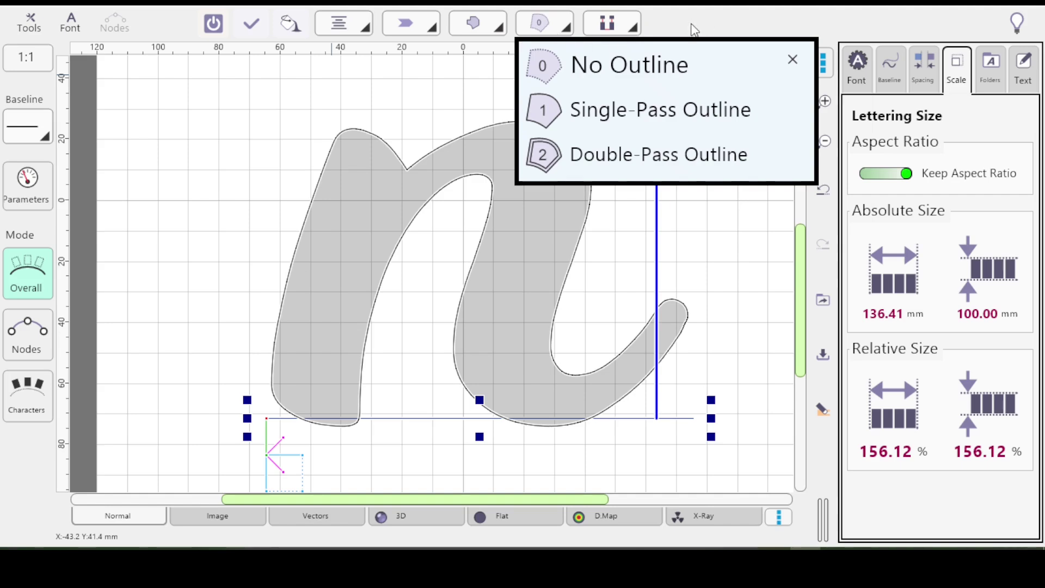
click(690, 28)
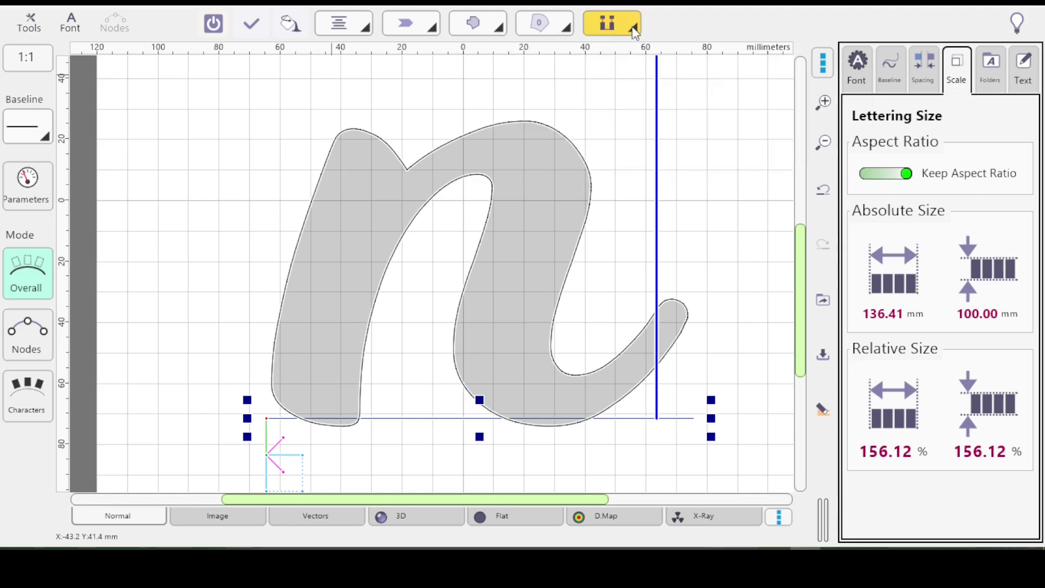
click(632, 30)
click(659, 81)
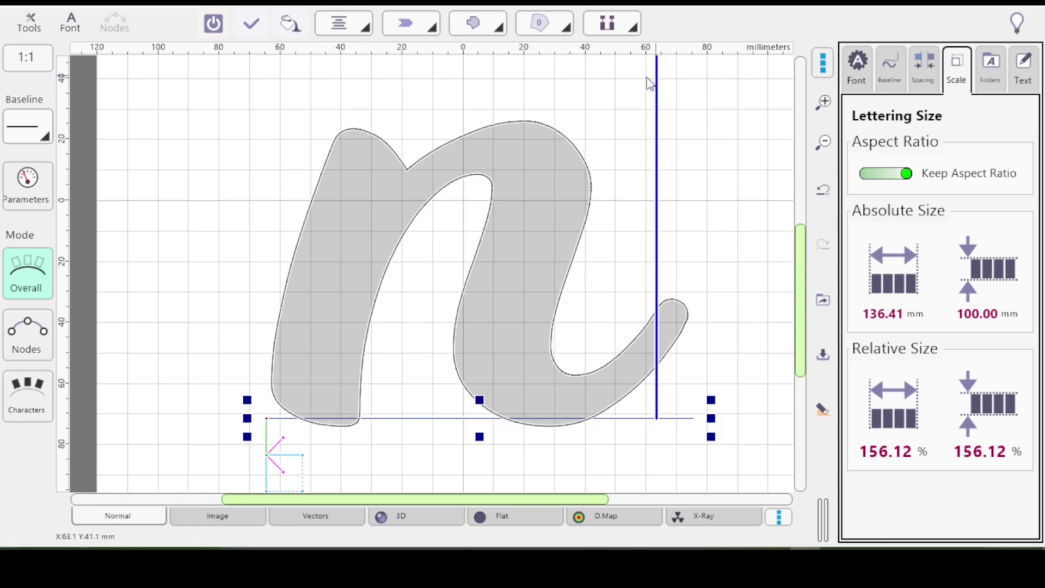
Set Fill Mode to Autocolumn with the Cusped Lines 2 pattern and confirm the parameters
click(34, 201)
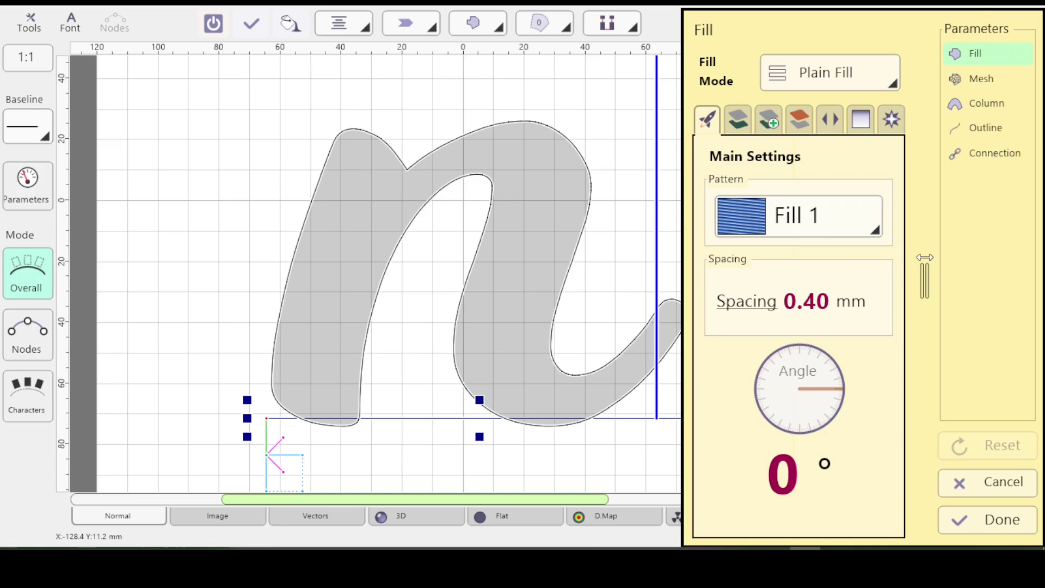
click(893, 66)
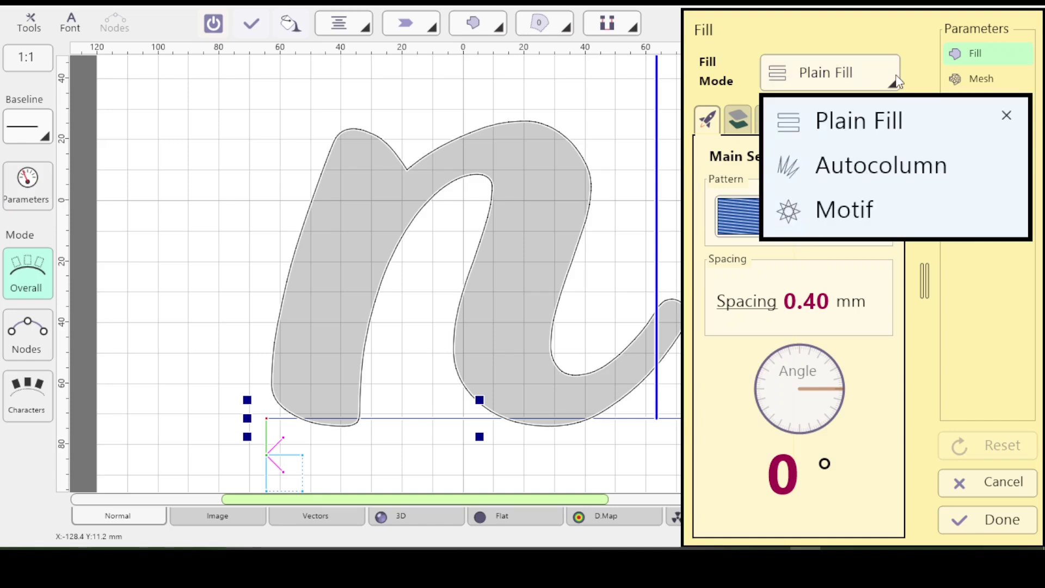
click(880, 170)
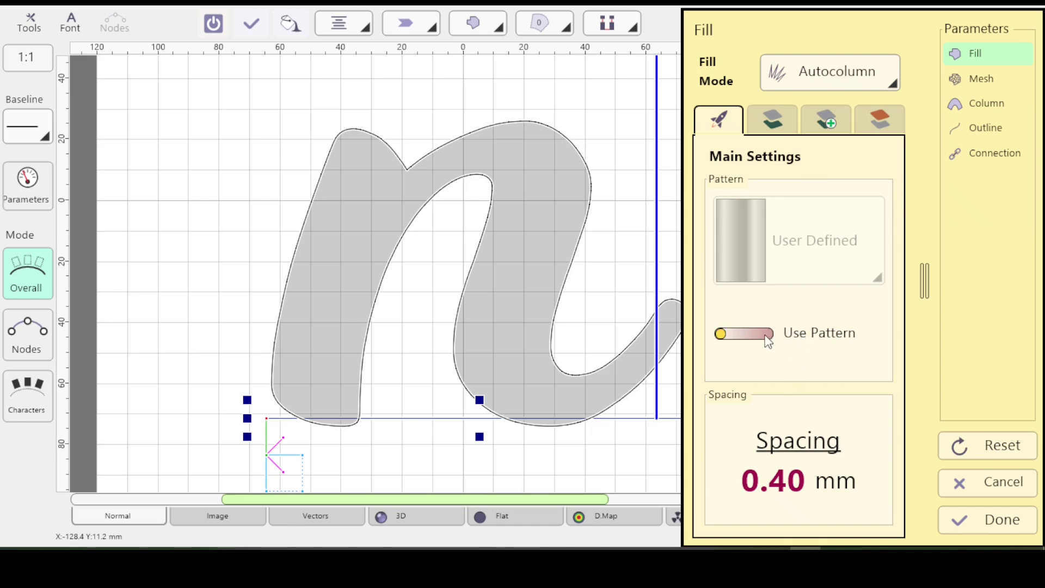
click(768, 340)
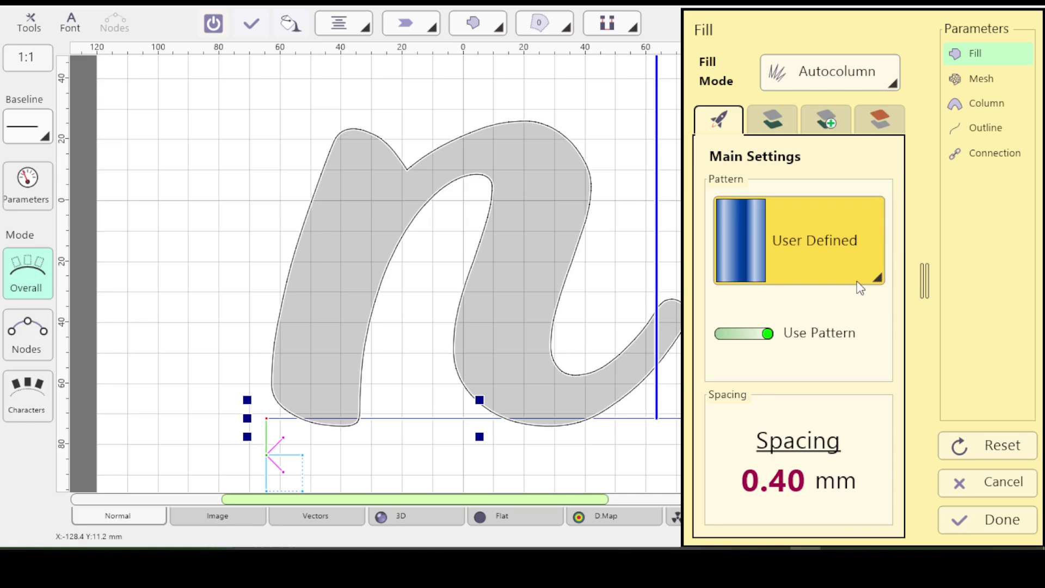
click(859, 287)
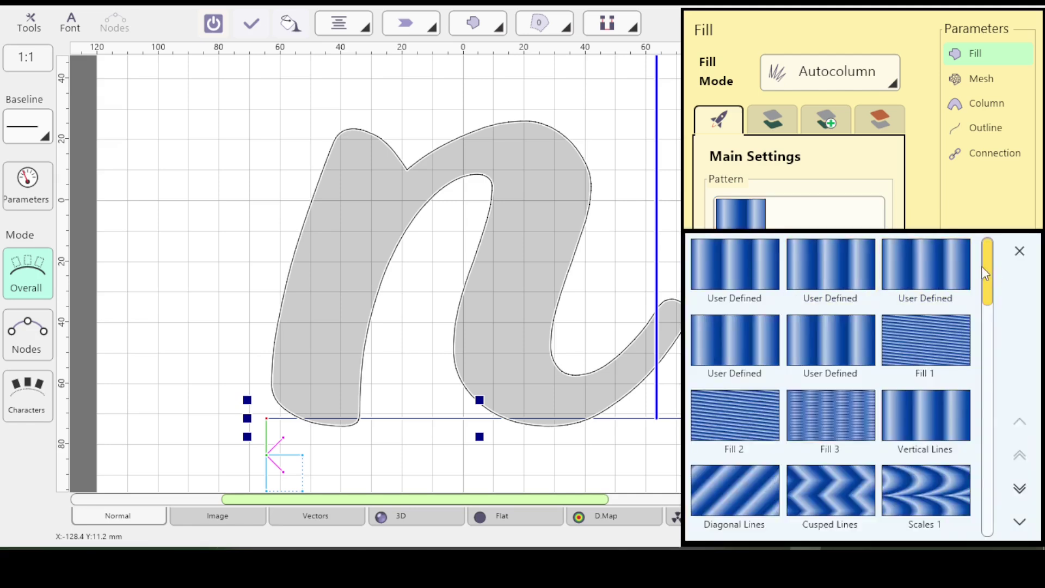
scroll(992, 364, down, 4)
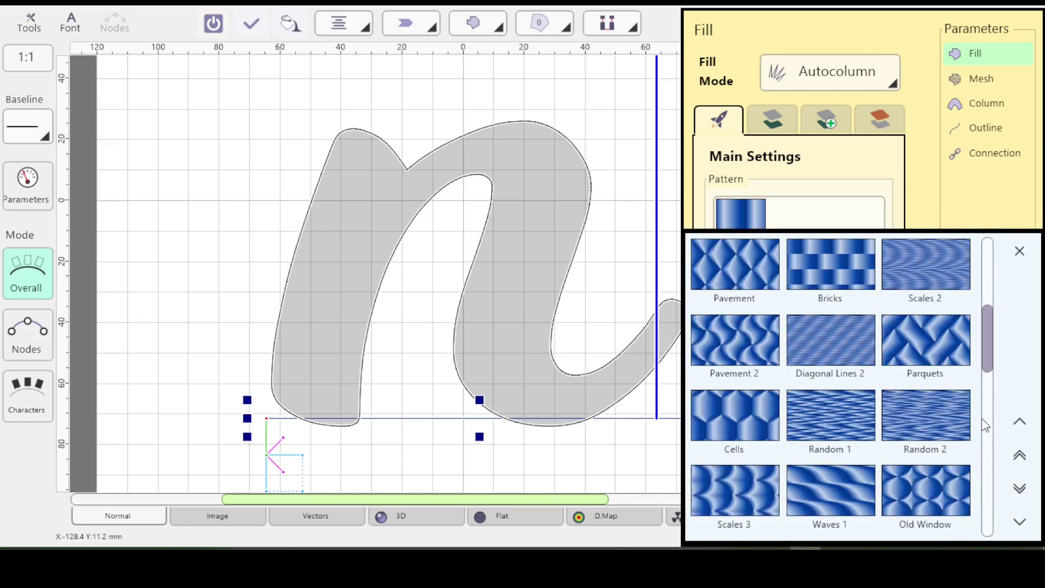
scroll(988, 444, down, 6)
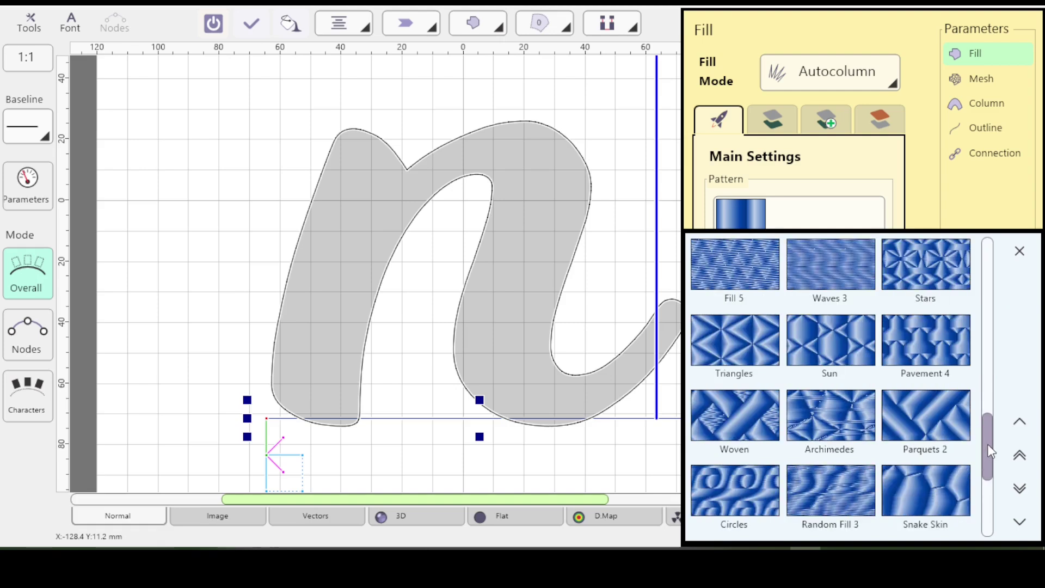
scroll(987, 441, up, 1)
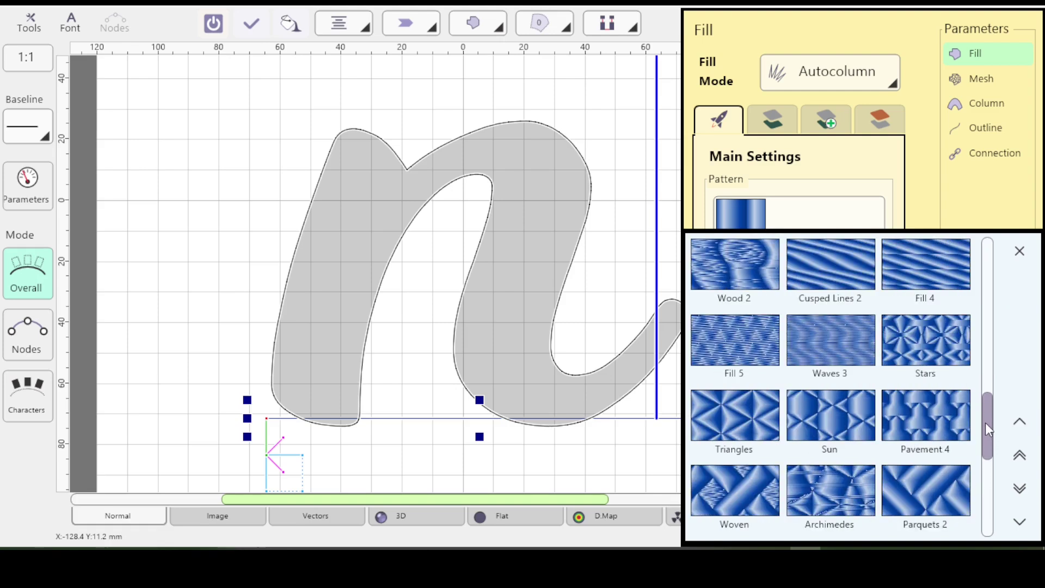
click(843, 255)
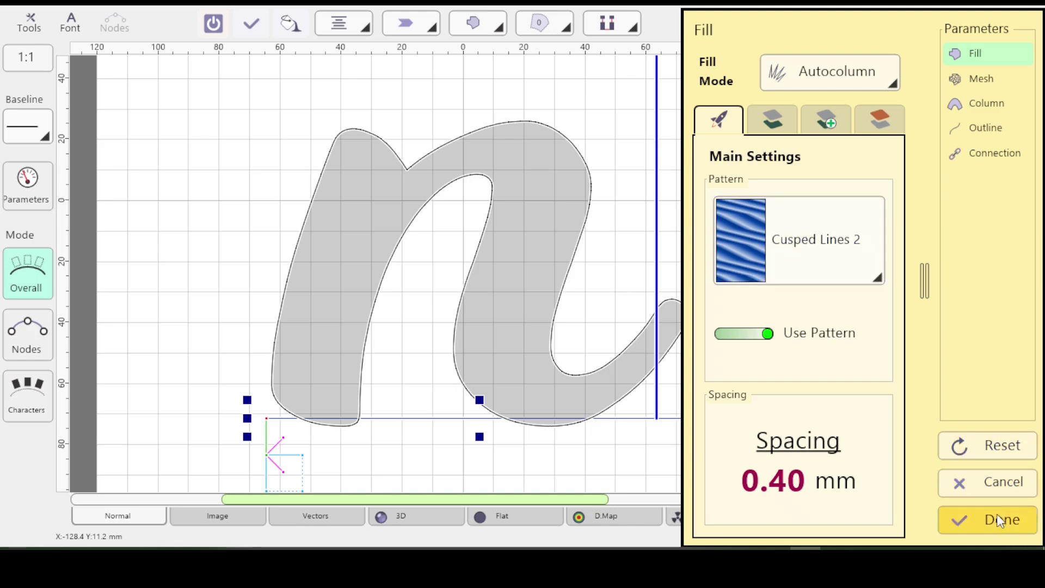
click(975, 516)
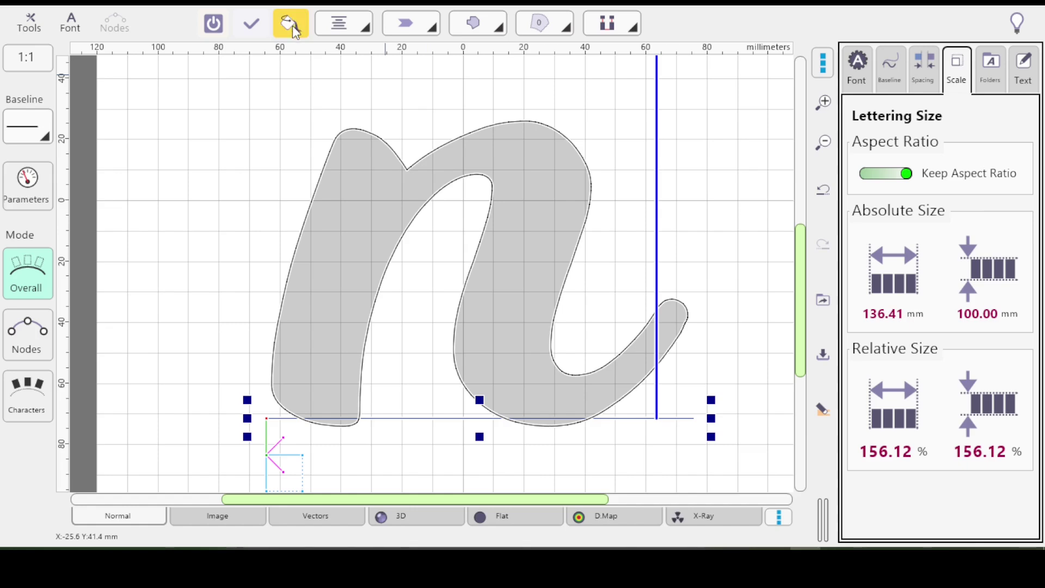
Generate the n into 15,714 stitches and view it deselected in 3D
key(Return)
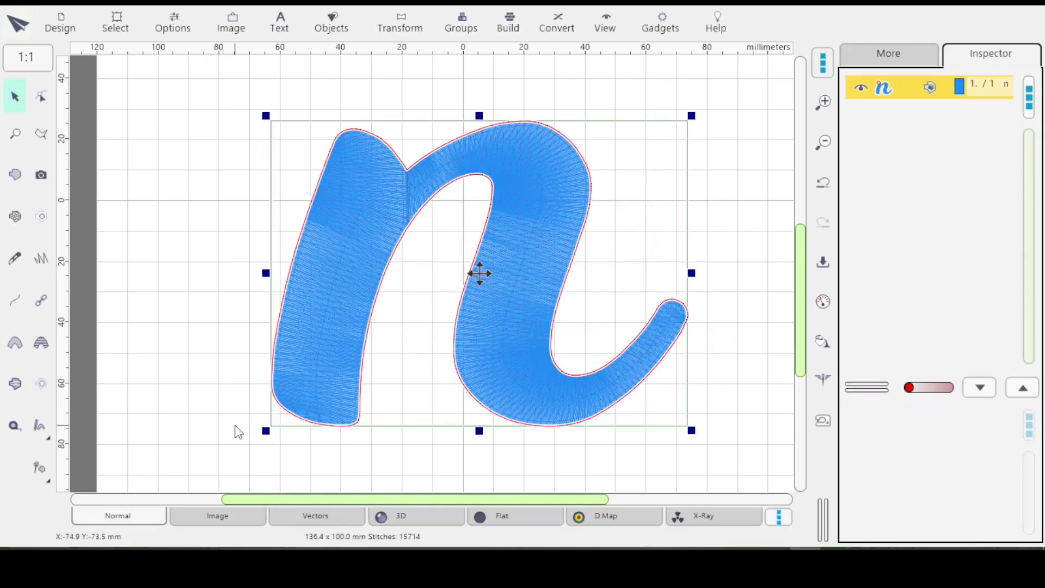
click(414, 519)
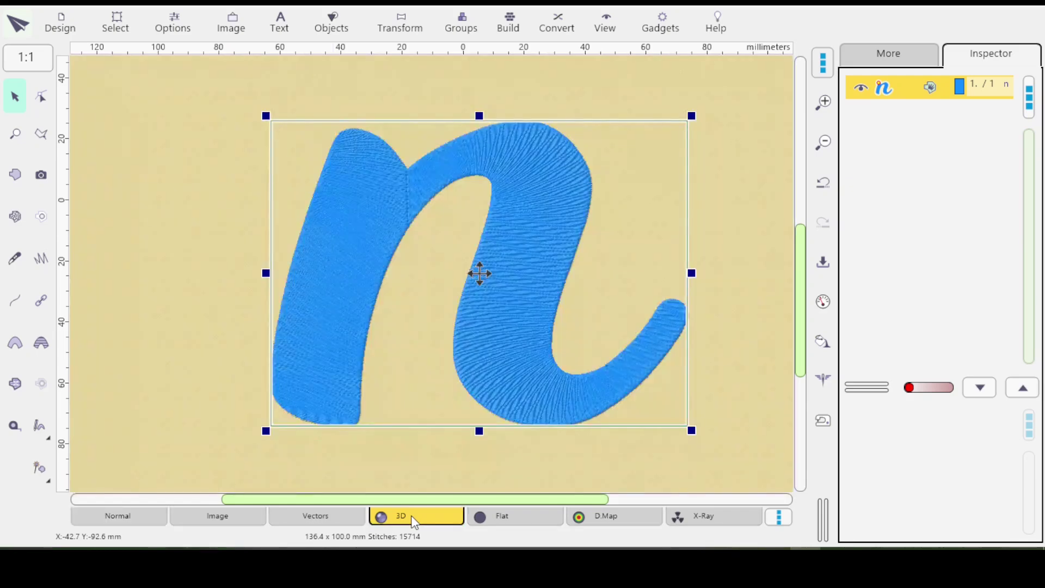
click(736, 420)
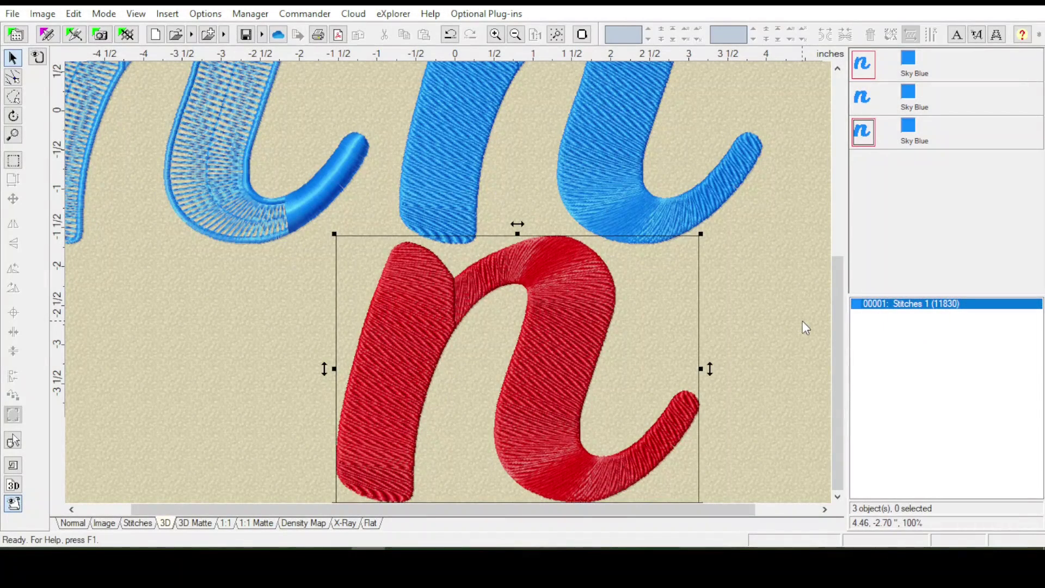
Deselect the new n in the Embird editor canvas
click(802, 322)
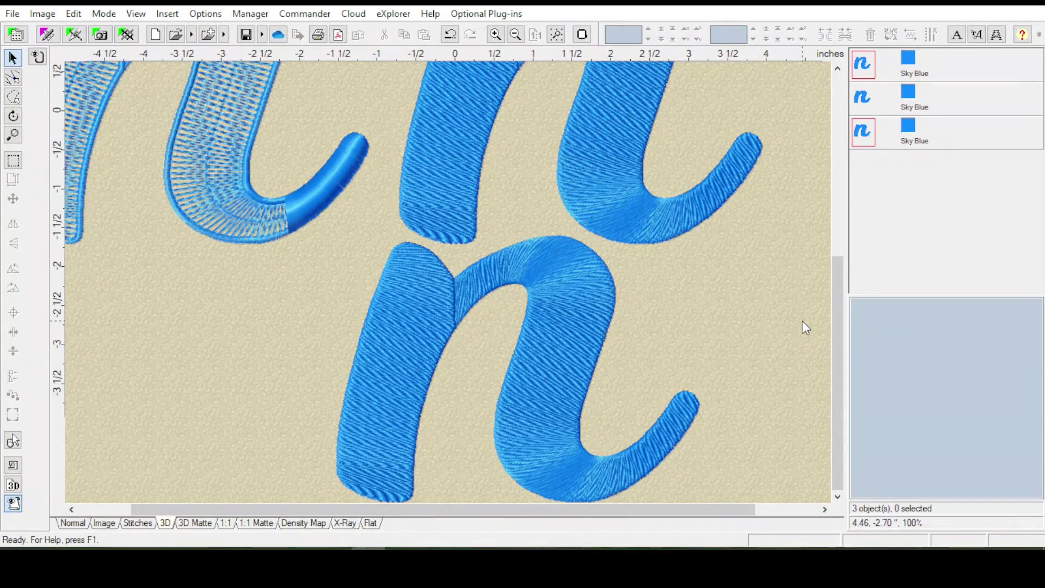